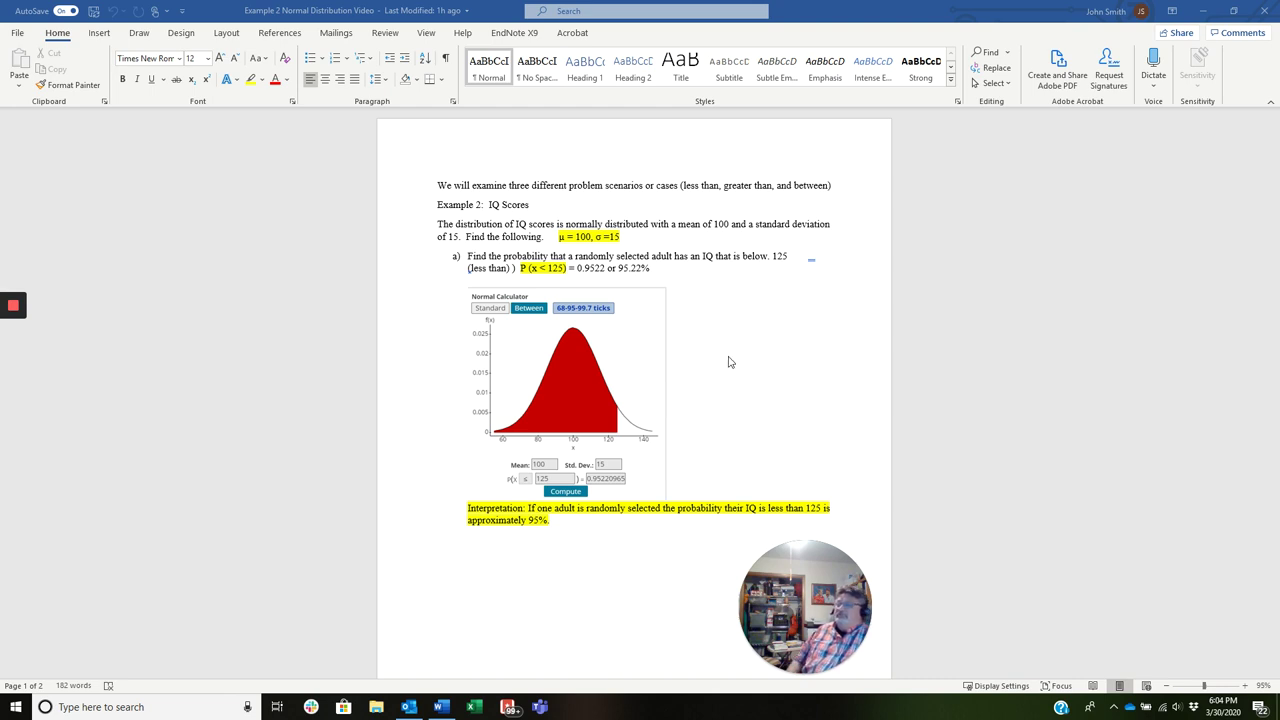
Step: Launch Firefox from the Start menu and open the StatCrunch bookmark
{"action": "scroll", "coordinate": [749, 318], "scroll_direction": "down", "scroll_amount": 1}
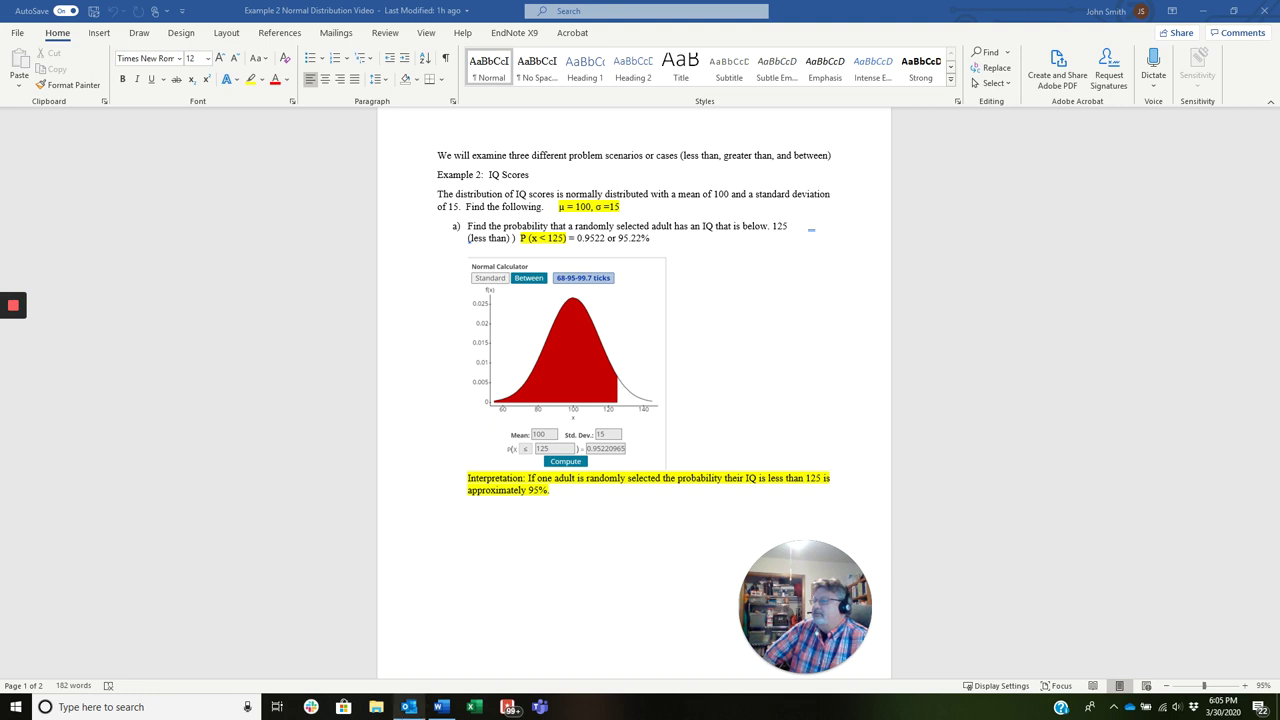
{"action": "left_click", "coordinate": [18, 705]}
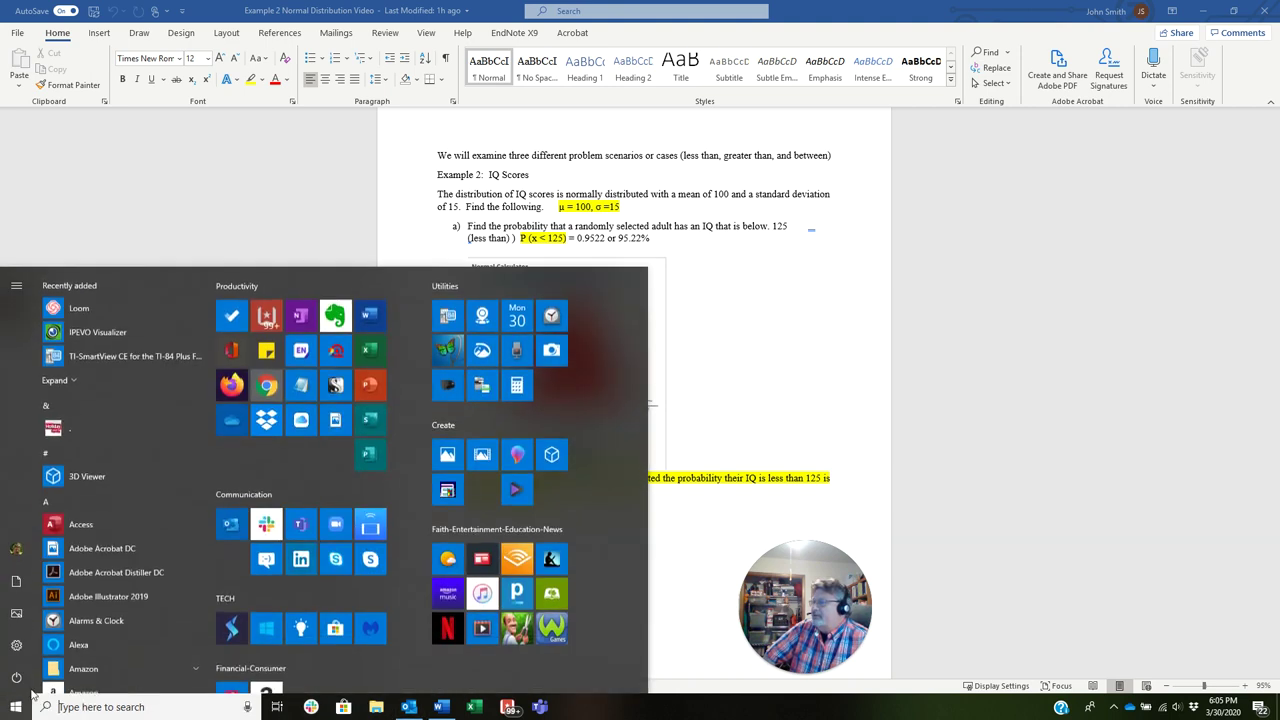
{"action": "left_click", "coordinate": [231, 385]}
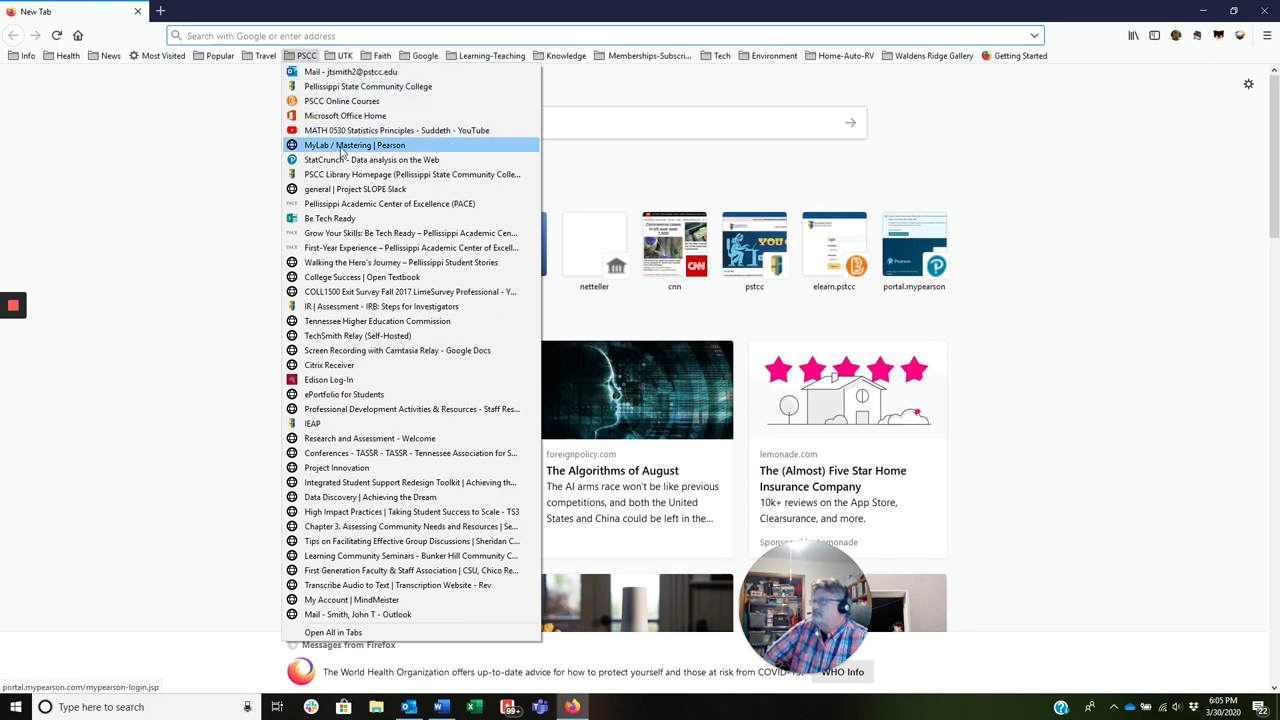
{"action": "left_click", "coordinate": [340, 160]}
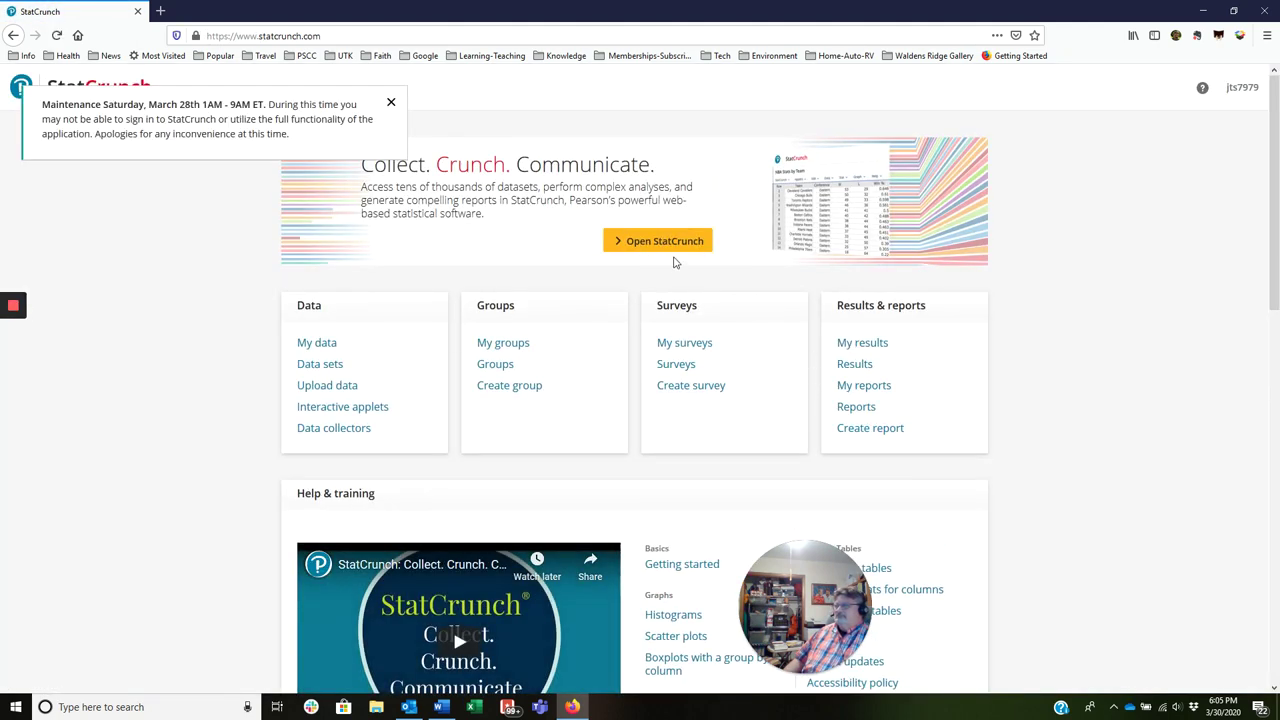
Step: Open StatCrunch and bring up the Normal Calculator under Stat > Calculators
{"action": "left_click", "coordinate": [670, 244]}
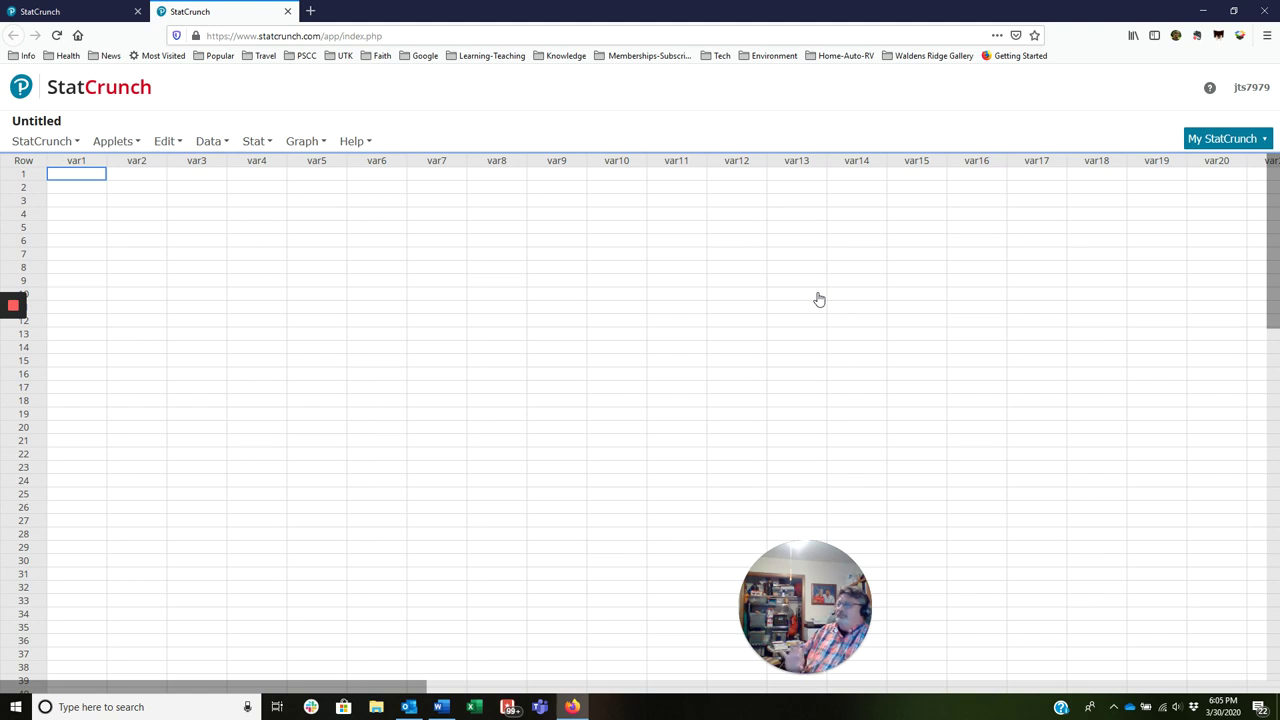
{"action": "left_click", "coordinate": [313, 143]}
{"action": "left_click", "coordinate": [254, 141]}
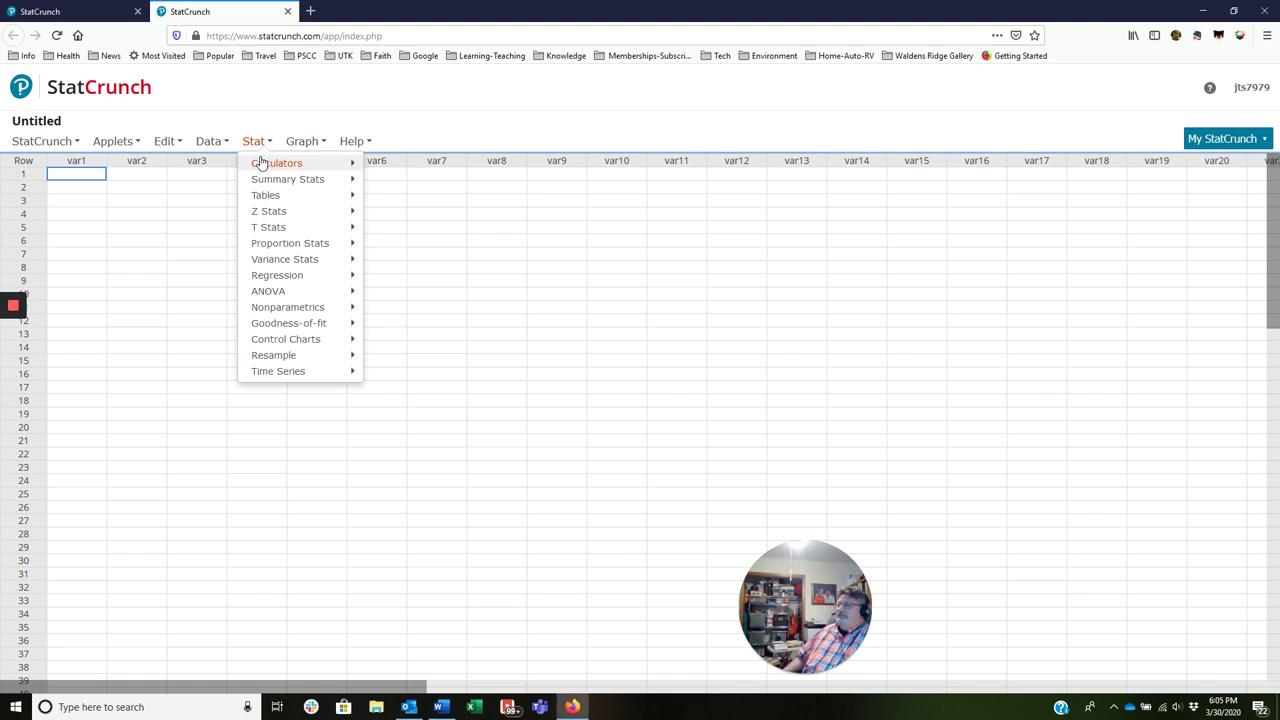
{"action": "mouse_move", "coordinate": [262, 163]}
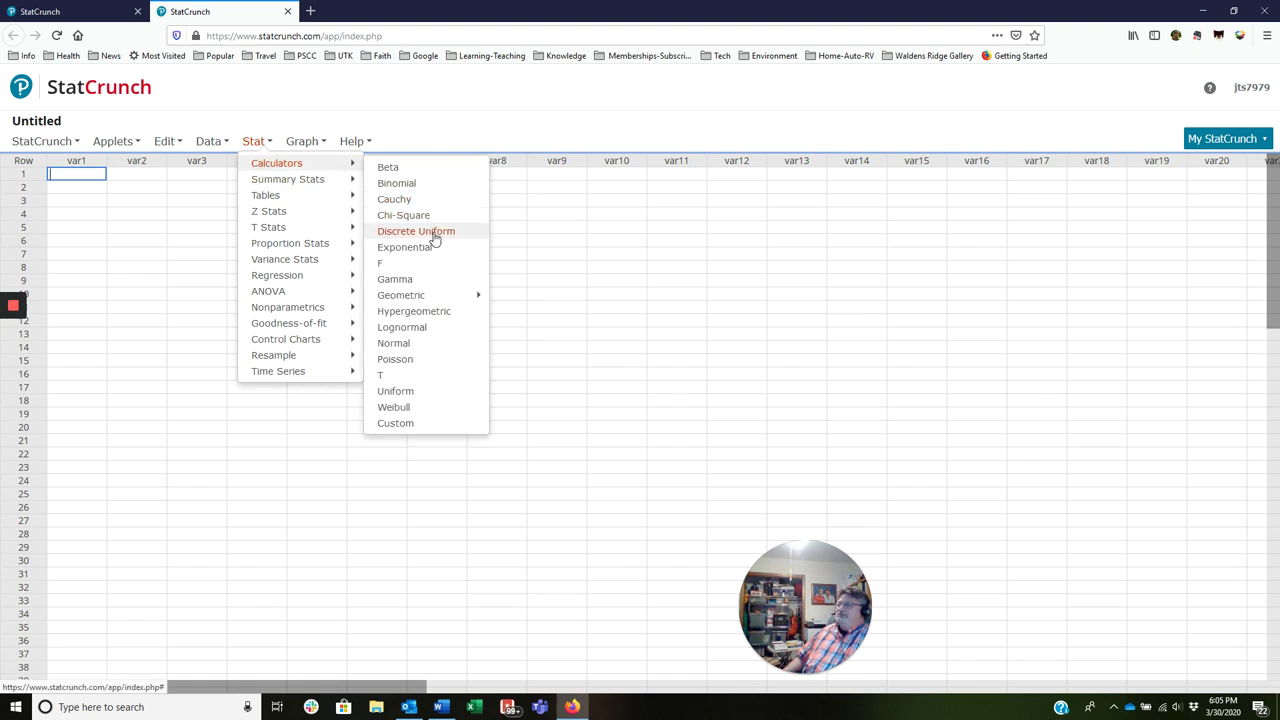
{"action": "left_click", "coordinate": [393, 343]}
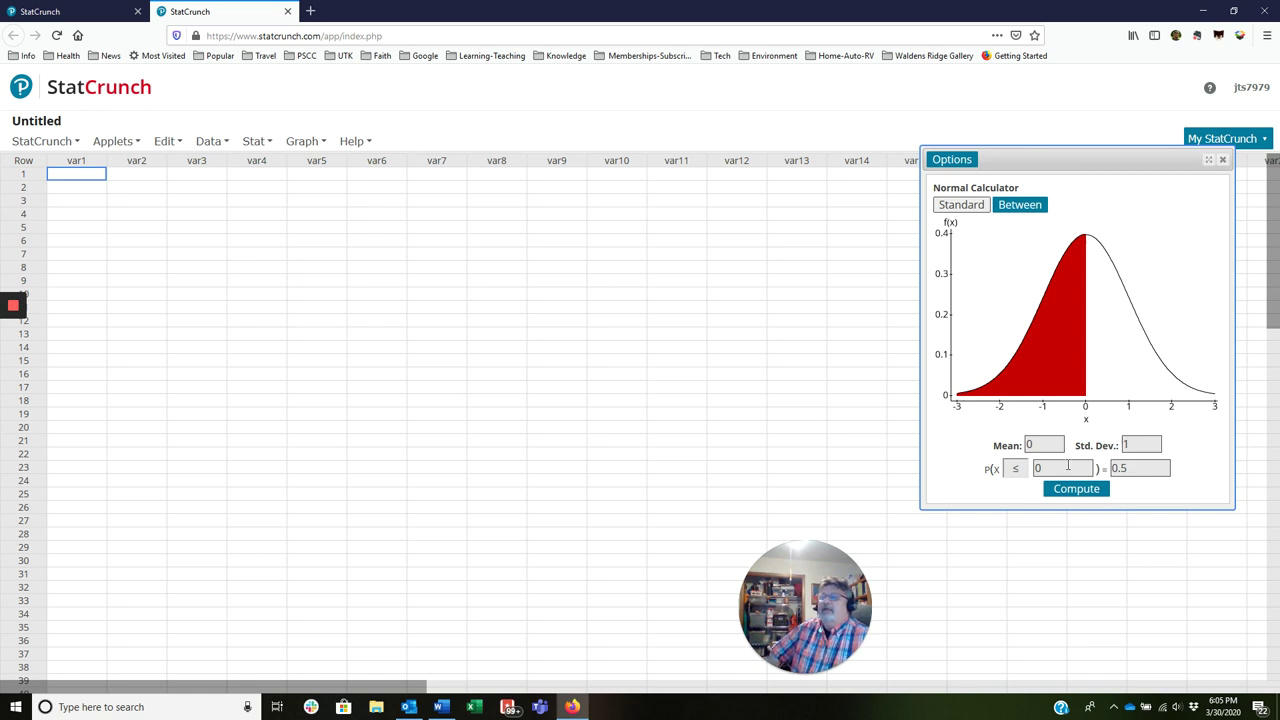
Step: Compute P(X ≤ 125) with mean 100 and standard deviation 15, giving 0.95220965
{"action": "key", "text": "BackSpace"}
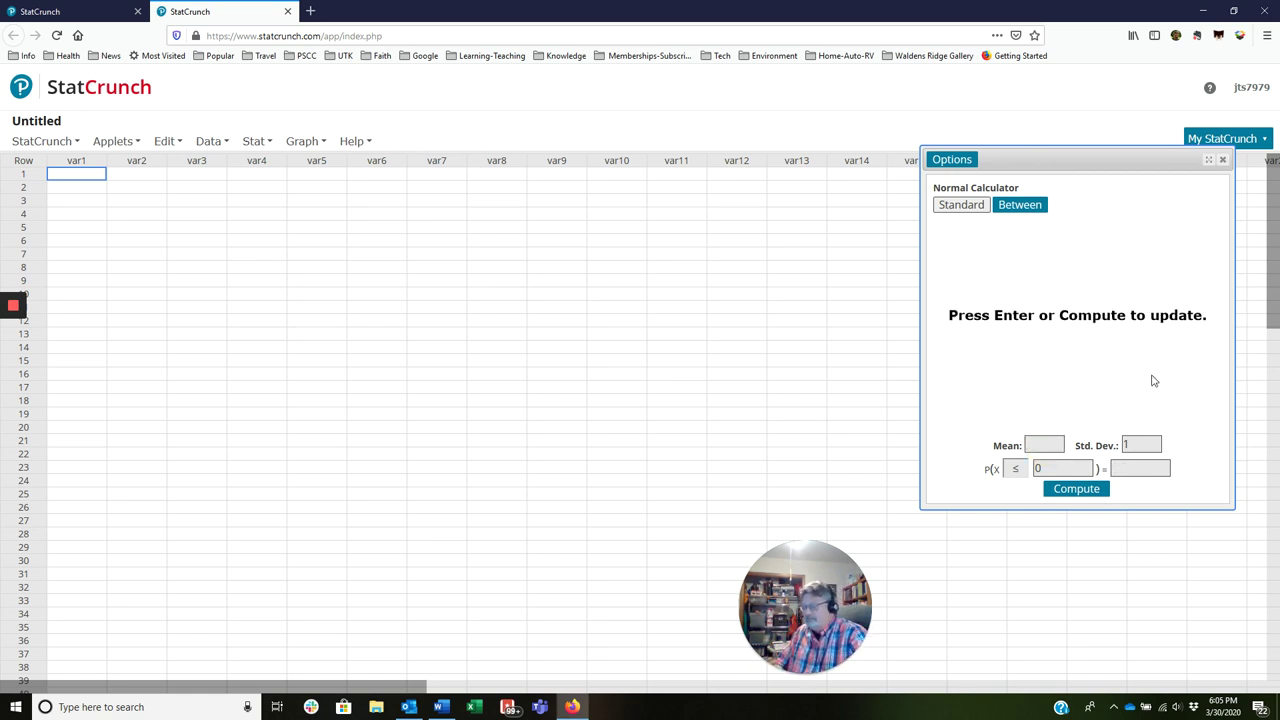
{"action": "type", "text": "100"}
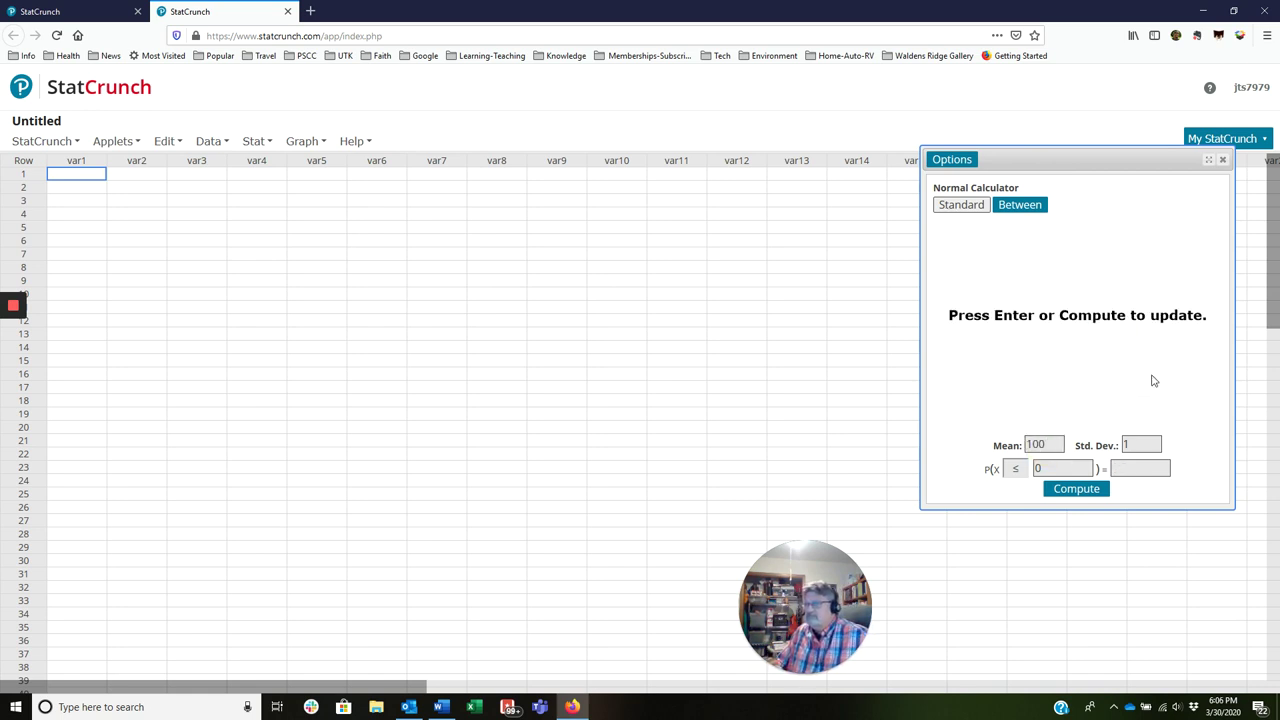
{"action": "left_click", "coordinate": [1128, 445]}
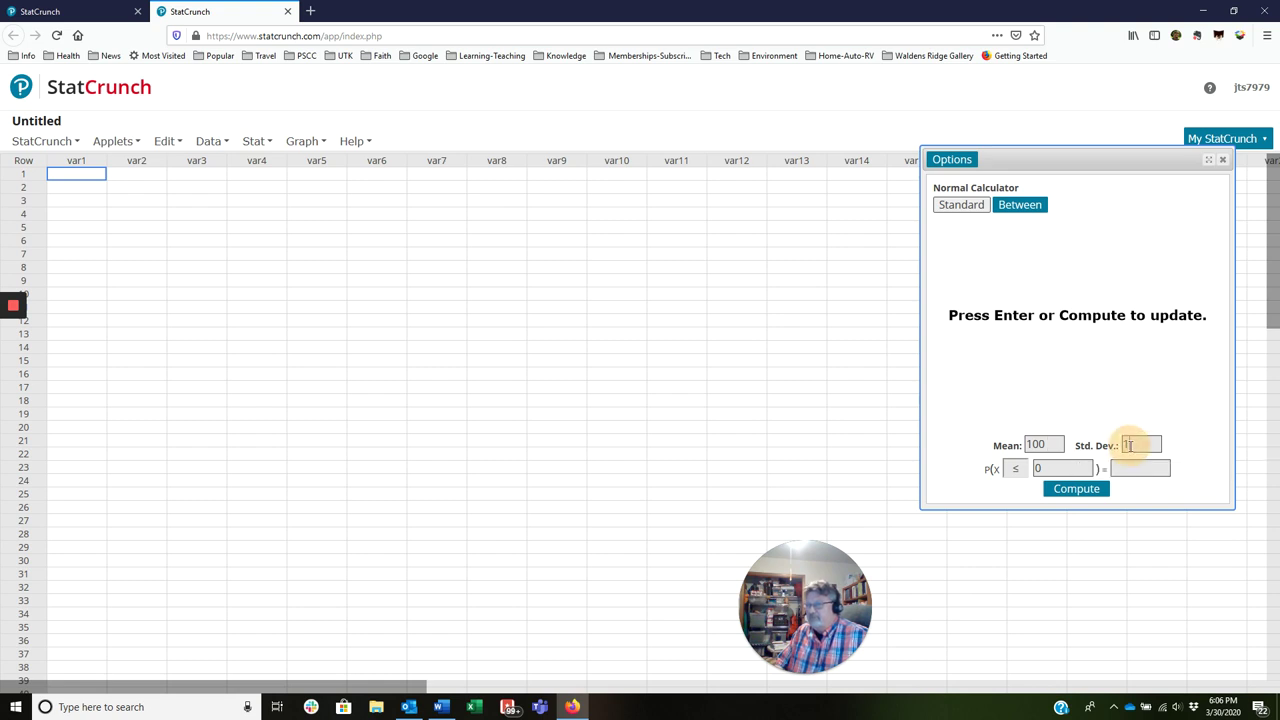
{"action": "key", "text": "BackSpace"}
{"action": "type", "text": "15"}
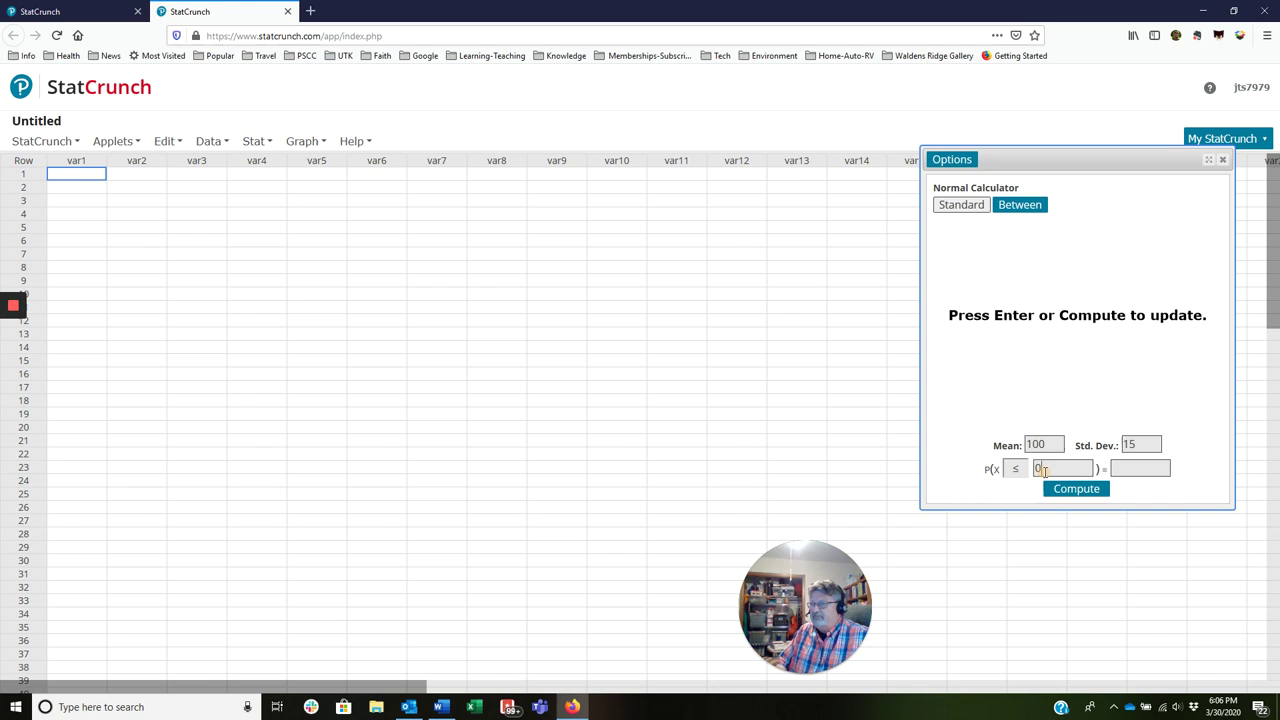
{"action": "key", "text": "BackSpace"}
{"action": "type", "text": "125"}
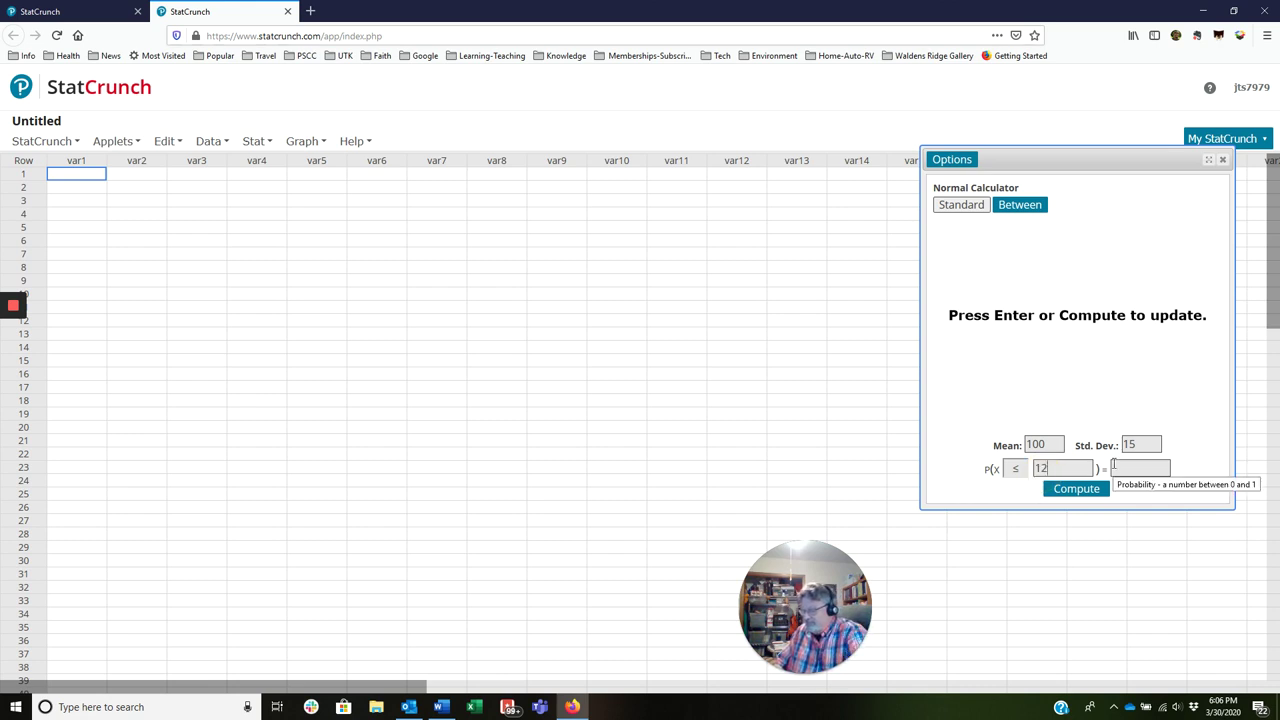
{"action": "left_click", "coordinate": [1070, 490]}
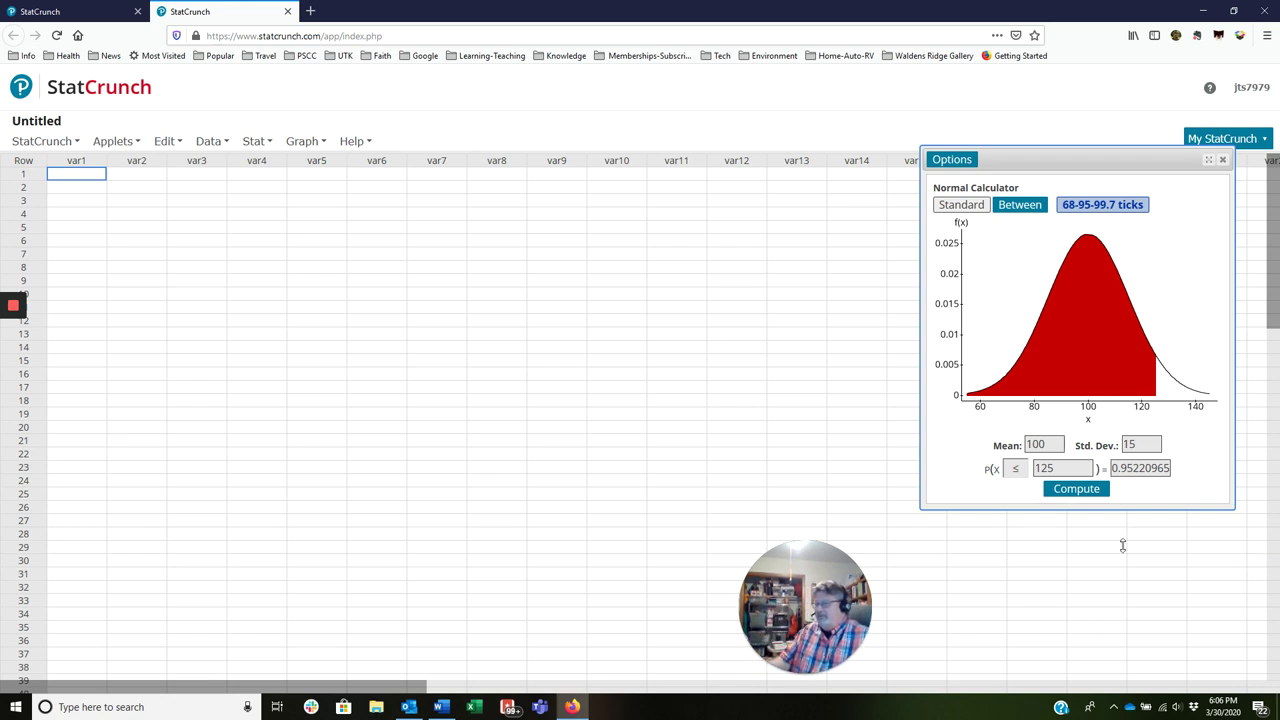
Step: Switch the inequality to X ≥ and compute P(X ≥ 90), giving 0.74750746
{"action": "left_click", "coordinate": [1018, 474]}
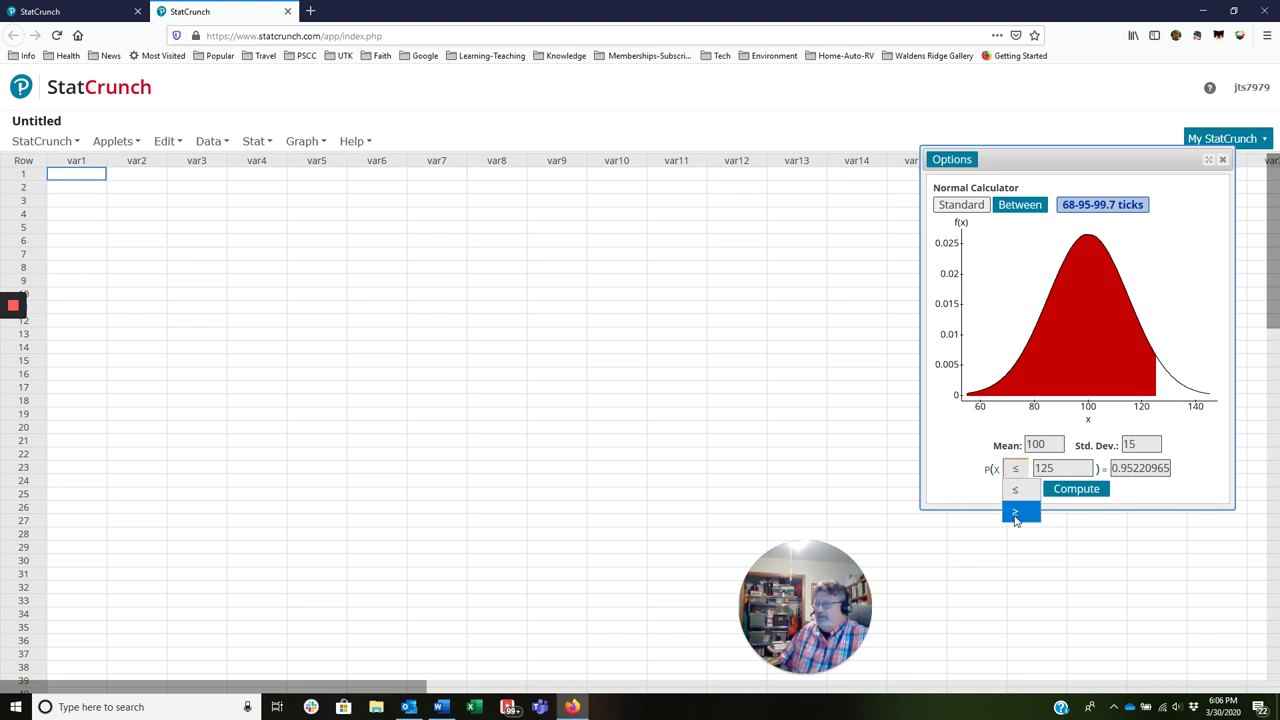
{"action": "left_click", "coordinate": [1015, 515]}
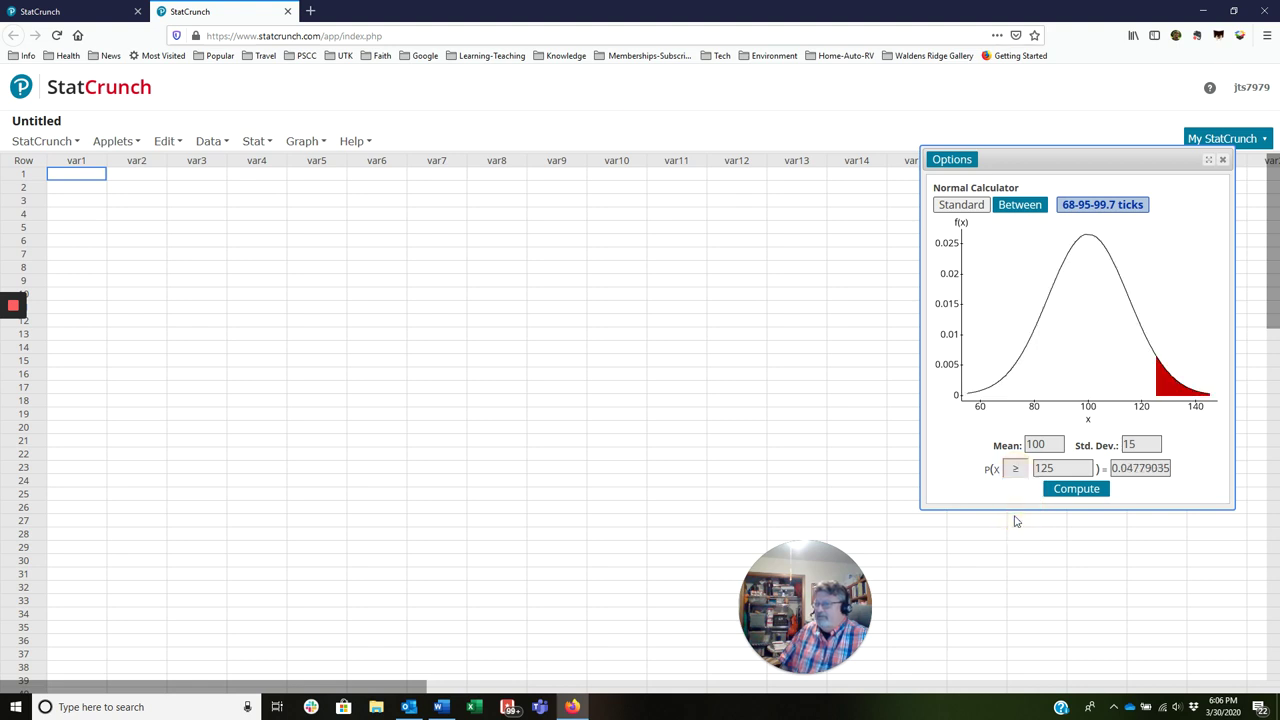
{"action": "left_click", "coordinate": [1078, 467]}
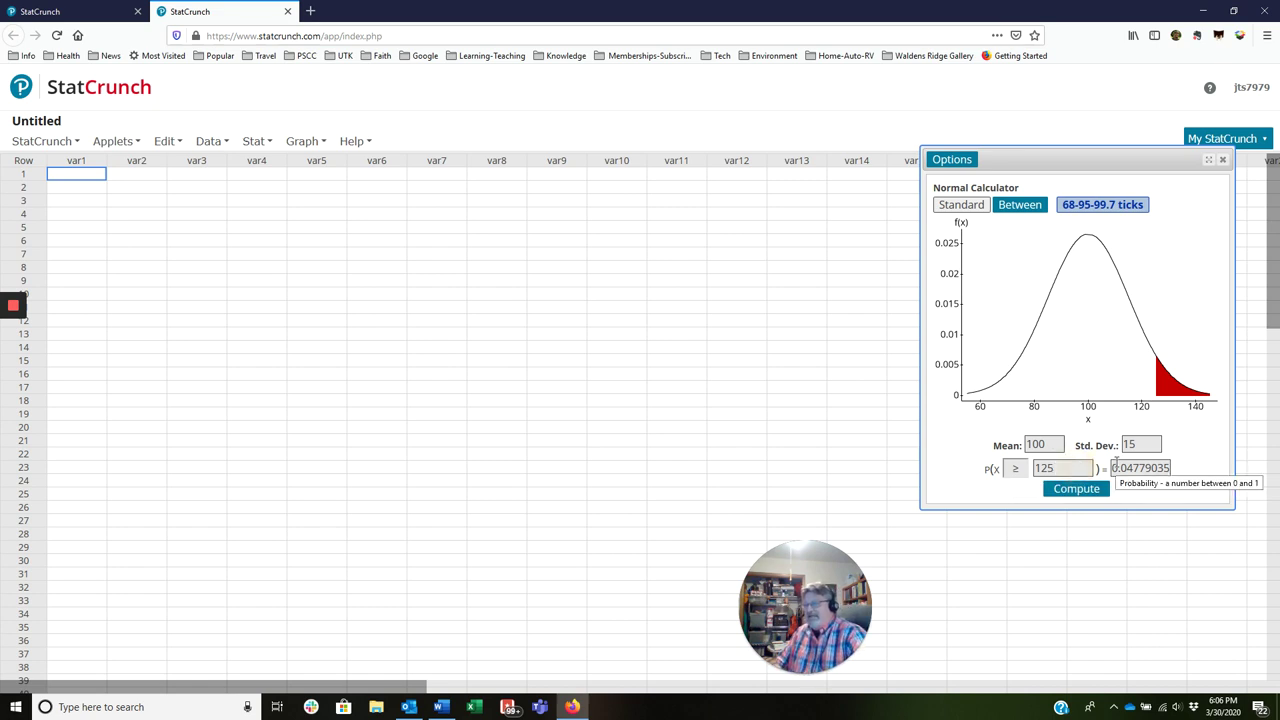
{"action": "key", "text": "BackSpace"}
{"action": "key", "text": "BackSpace"}
{"action": "key", "text": "BackSpace"}
{"action": "type", "text": "90"}
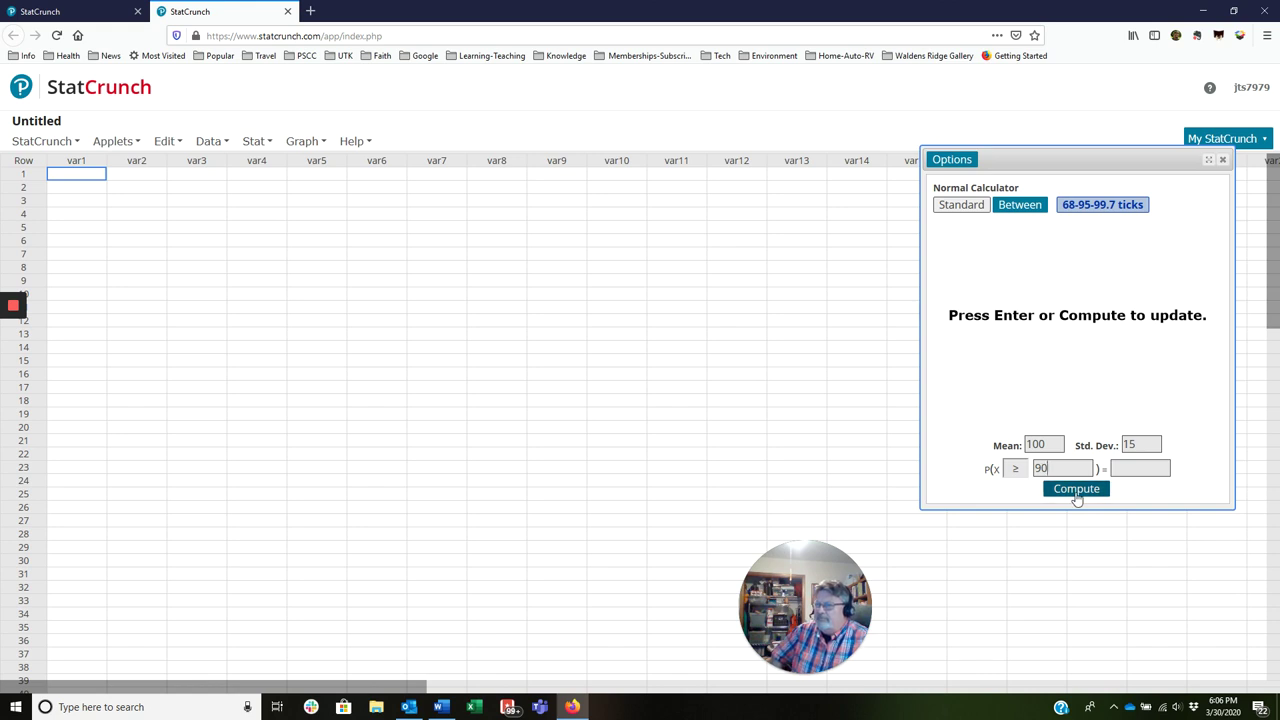
{"action": "left_click", "coordinate": [1075, 490]}
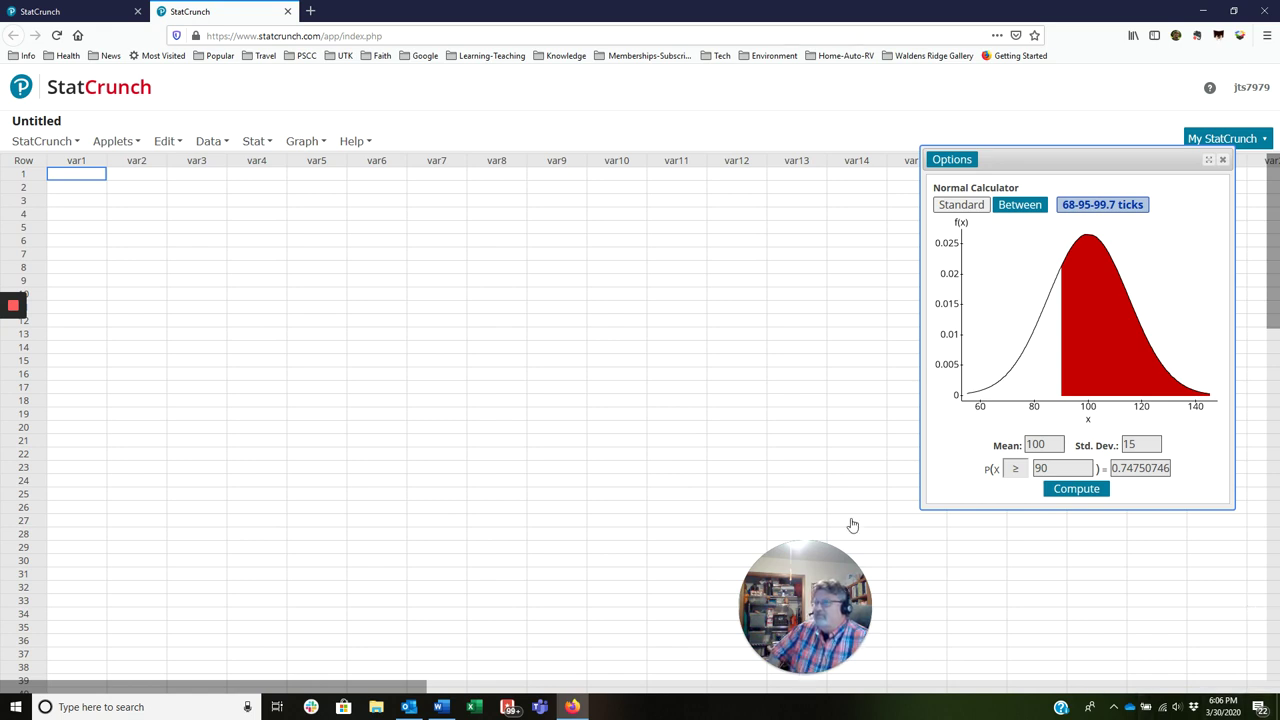
Step: Use the Between option with bounds 90 and 125 and compute, giving 0.69971711
{"action": "left_click", "coordinate": [1020, 207]}
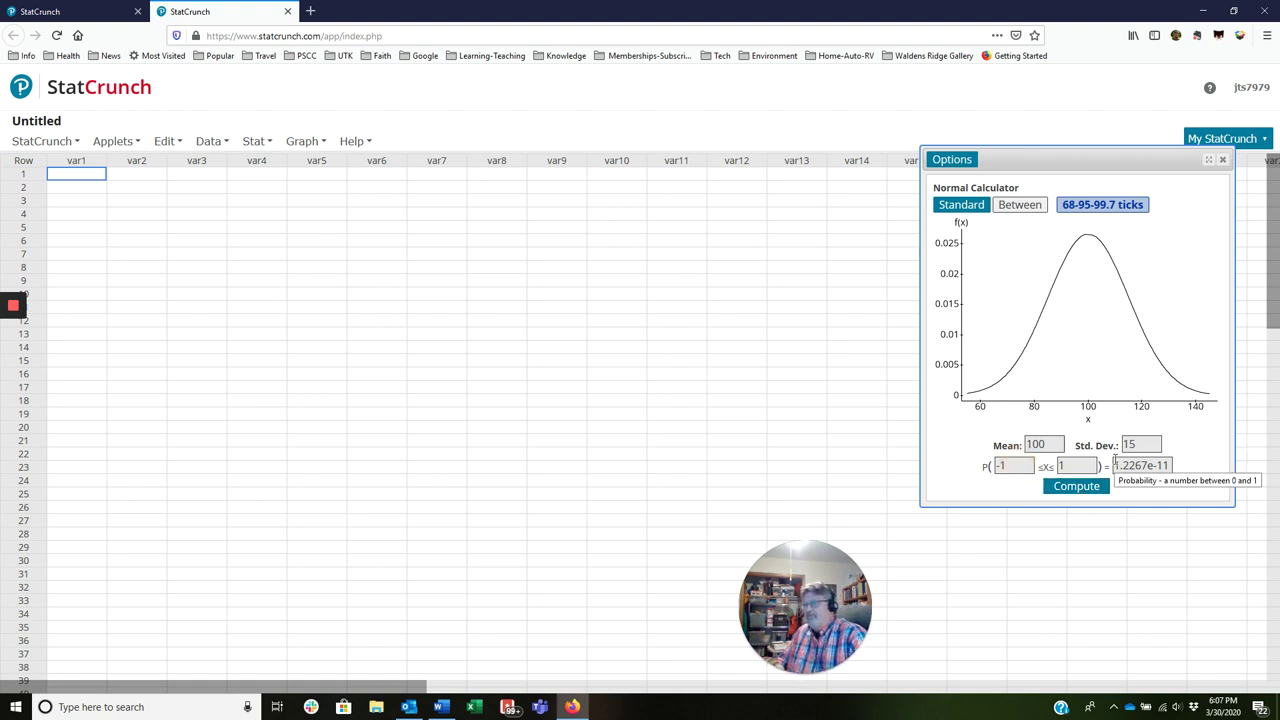
{"action": "key", "text": "BackSpace"}
{"action": "key", "text": "BackSpace"}
{"action": "type", "text": "90"}
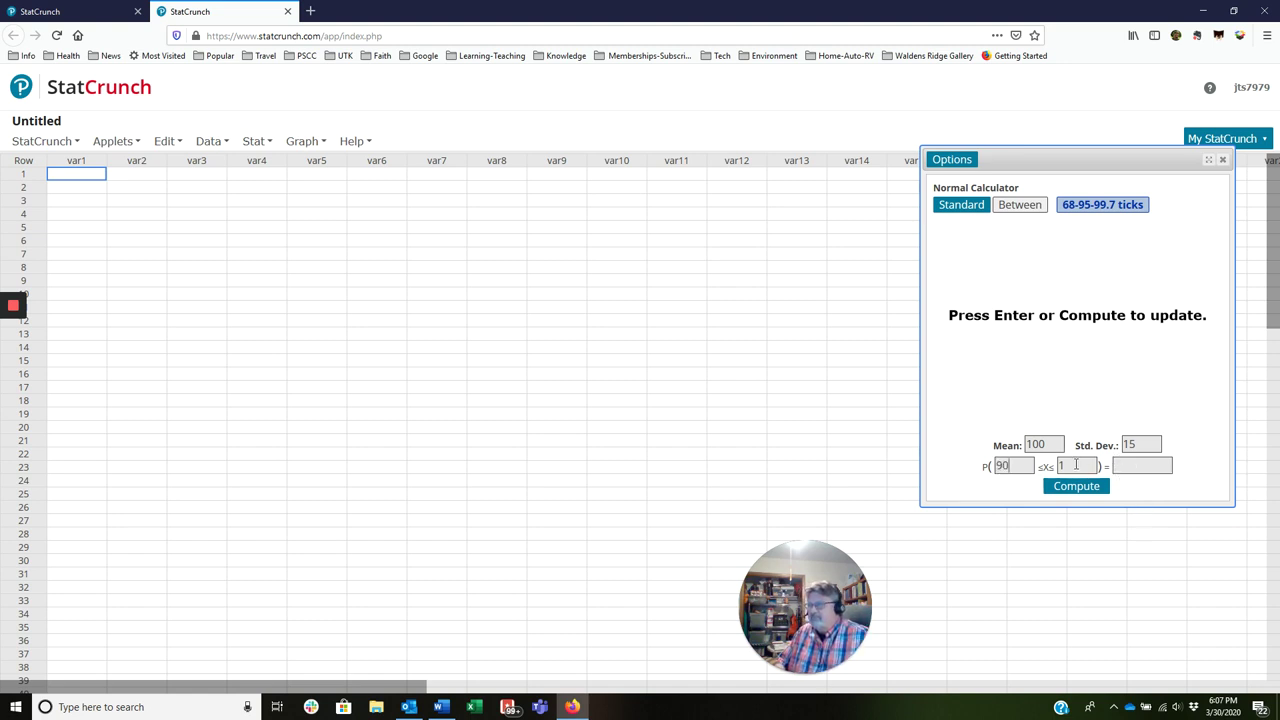
{"action": "left_click", "coordinate": [1075, 465]}
{"action": "type", "text": "2"}
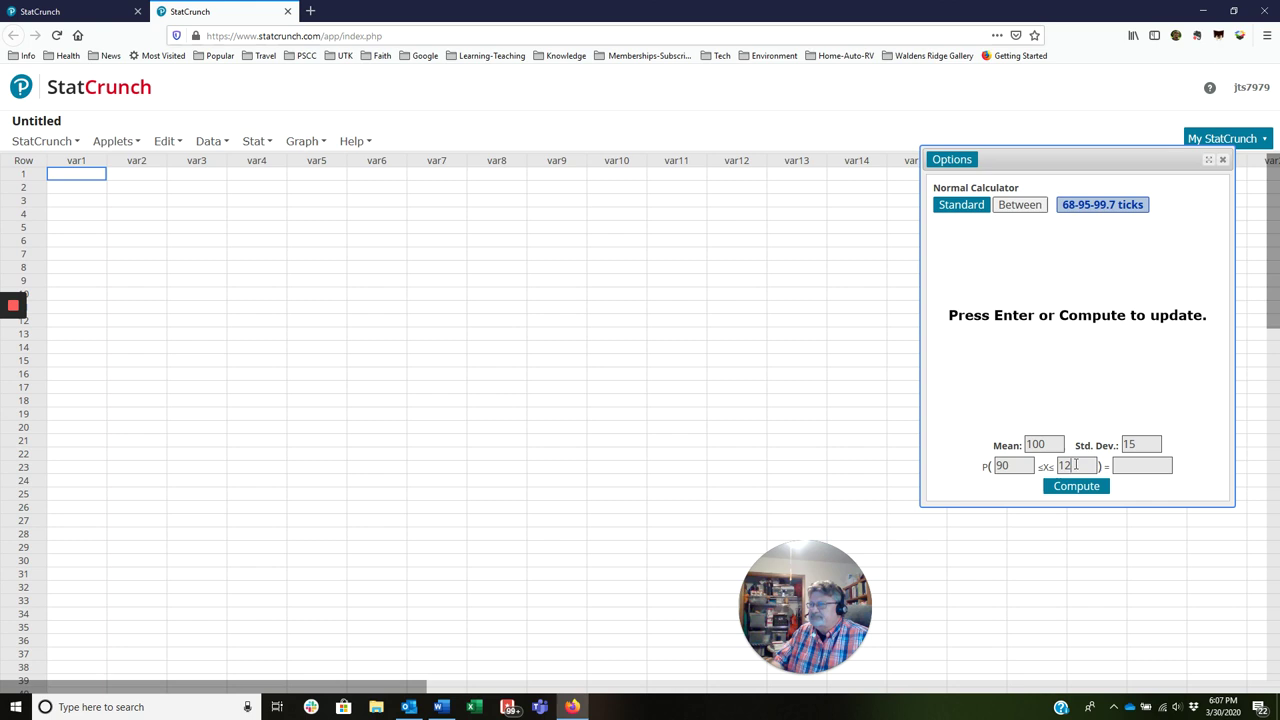
{"action": "type", "text": "5"}
{"action": "left_click", "coordinate": [1074, 489]}
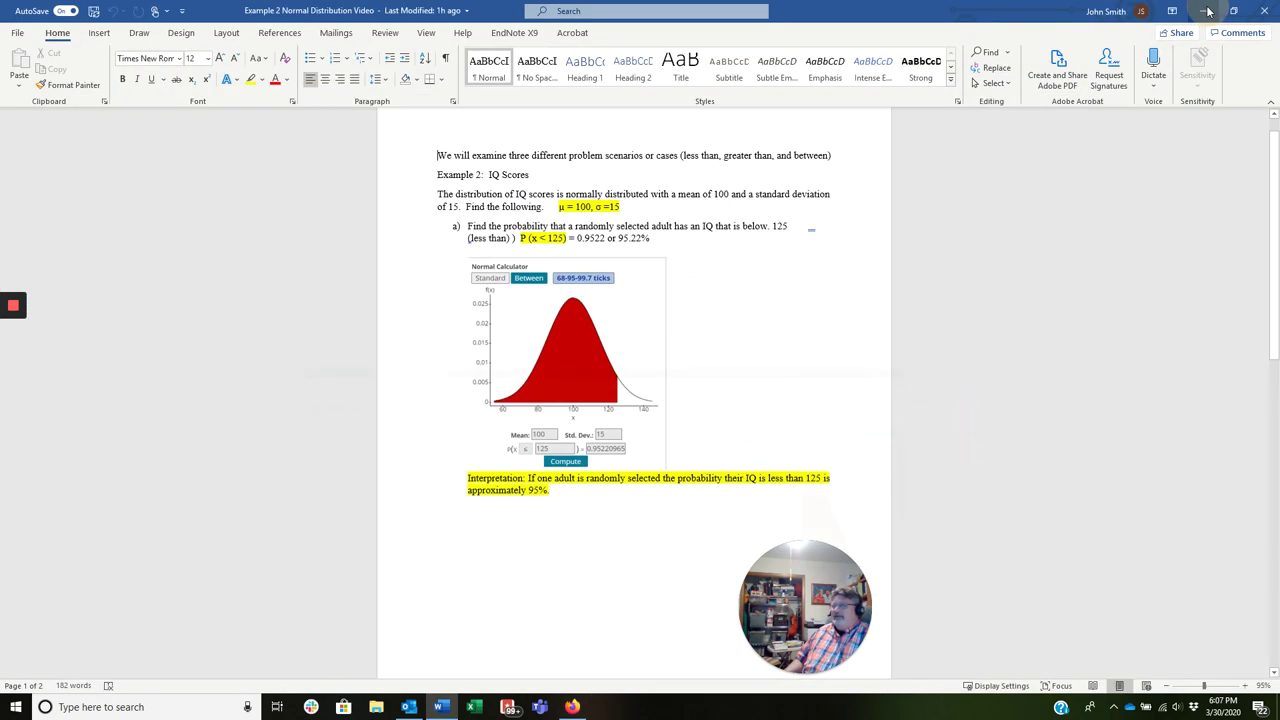
Step: Minimize Firefox and highlight the 125 in part a's P(x < 125) = 0.9522
{"action": "left_click", "coordinate": [1204, 11]}
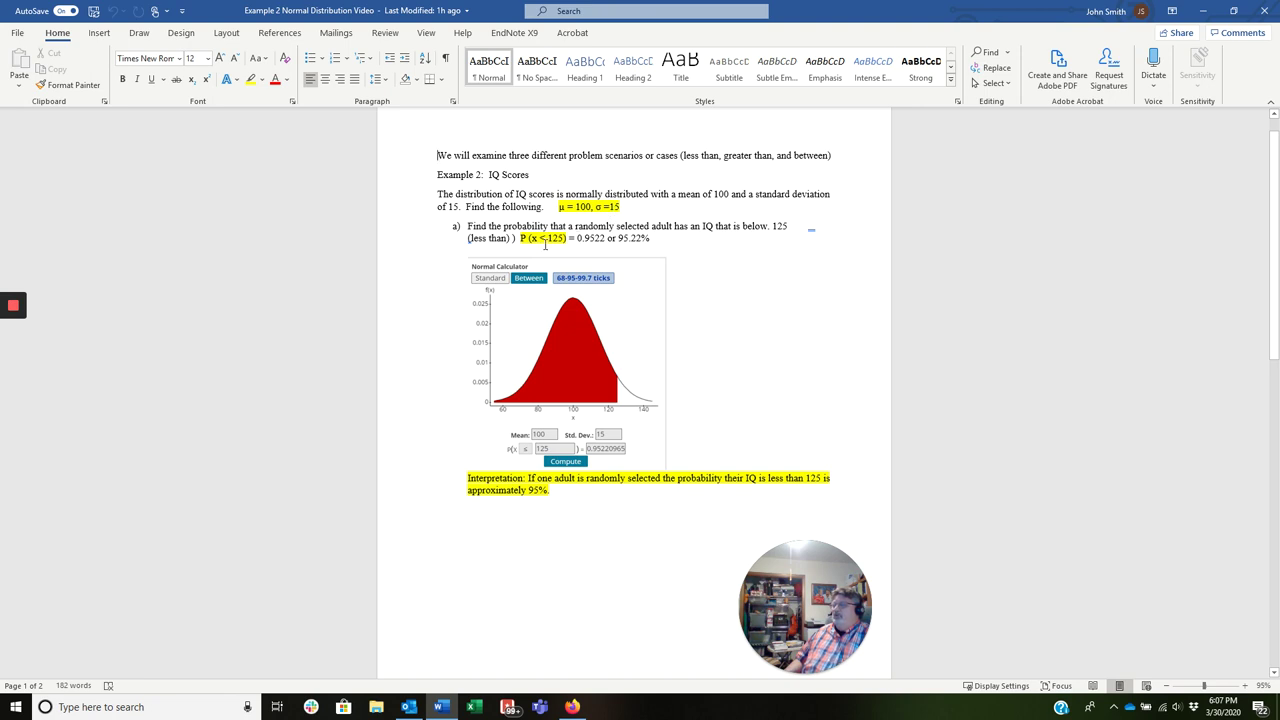
{"action": "mouse_move", "coordinate": [566, 237]}
{"action": "left_mouse_down"}
{"action": "mouse_move", "coordinate": [529, 238]}
{"action": "mouse_move", "coordinate": [547, 241]}
{"action": "left_mouse_up"}
{"action": "left_click", "coordinate": [697, 276]}
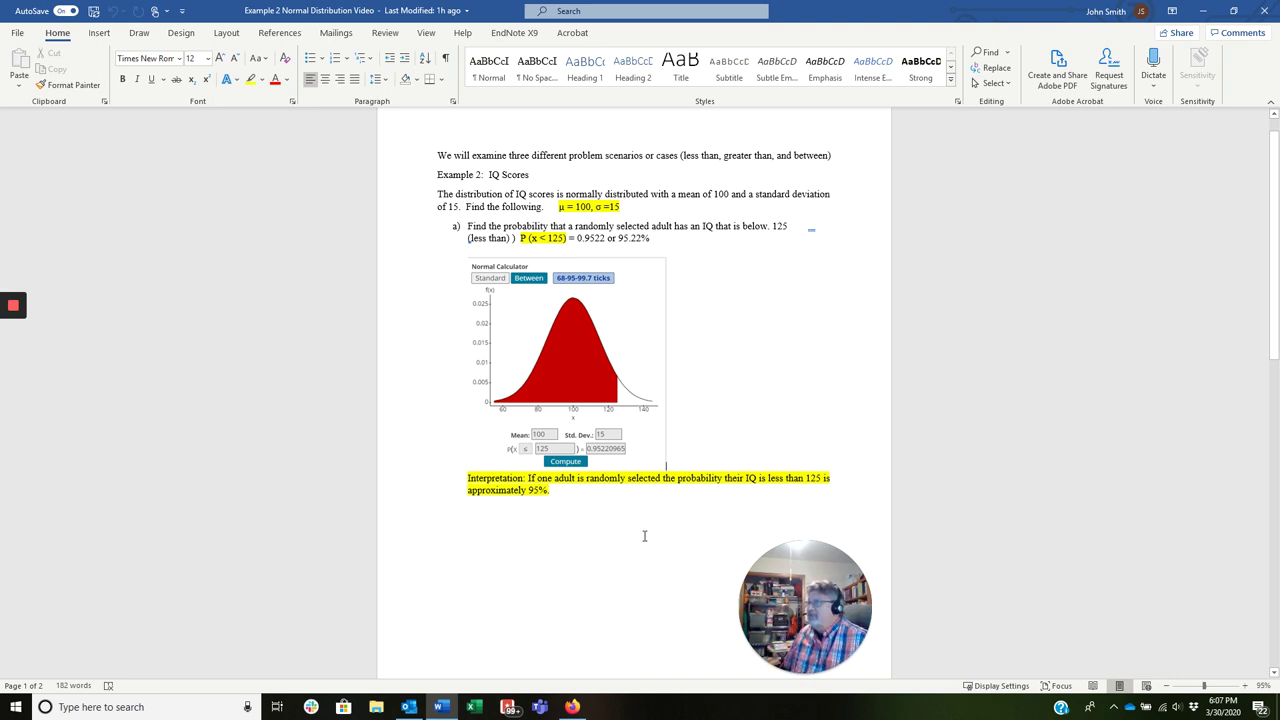
Step: Scroll down to page 2 showing parts b (0.7475) and c (0.6997) with graphs
{"action": "scroll", "coordinate": [618, 510], "scroll_direction": "down", "scroll_amount": 3}
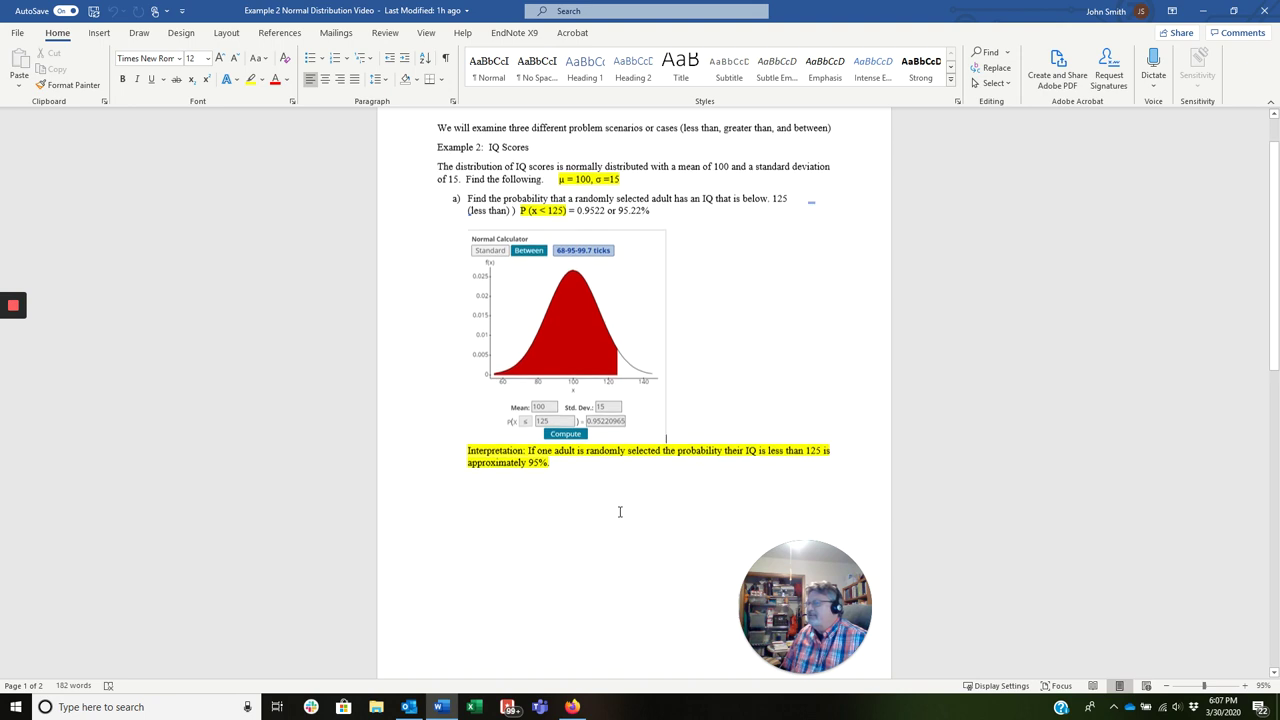
{"action": "scroll", "coordinate": [616, 503], "scroll_direction": "down", "scroll_amount": 10}
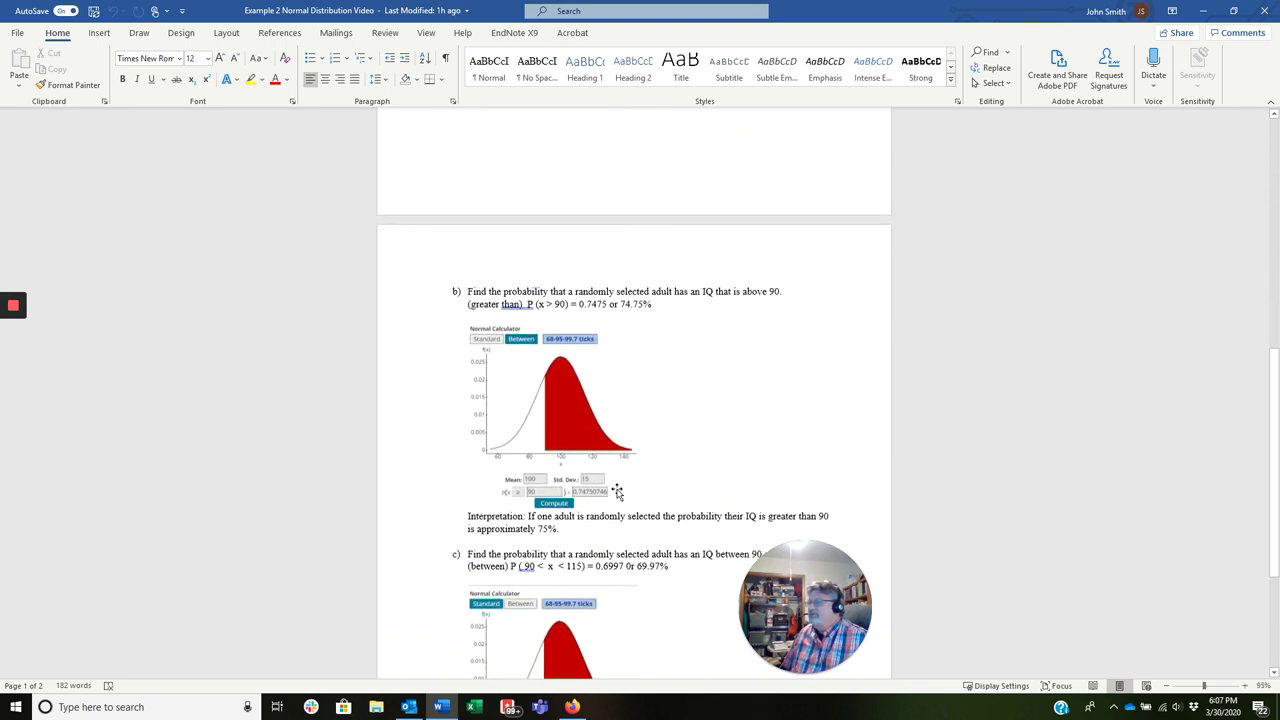
{"action": "scroll", "coordinate": [617, 488], "scroll_direction": "up", "scroll_amount": 2}
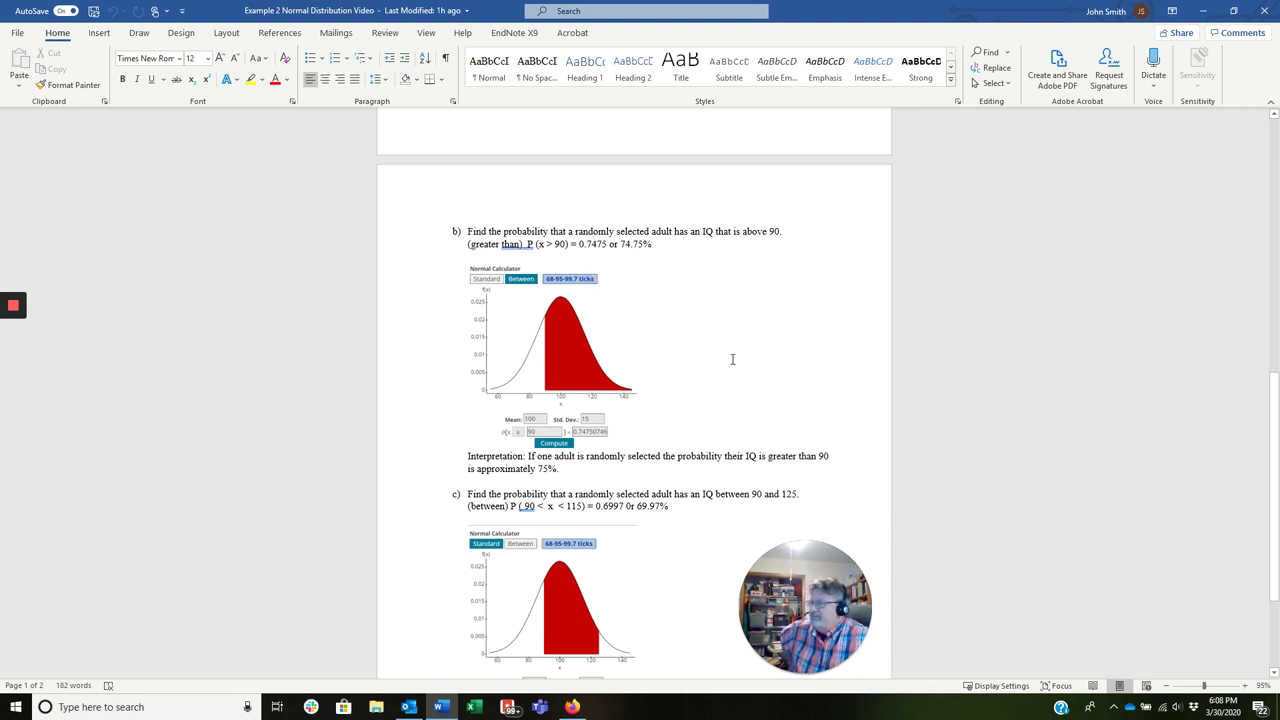
{"action": "scroll", "coordinate": [730, 356], "scroll_direction": "down", "scroll_amount": 2}
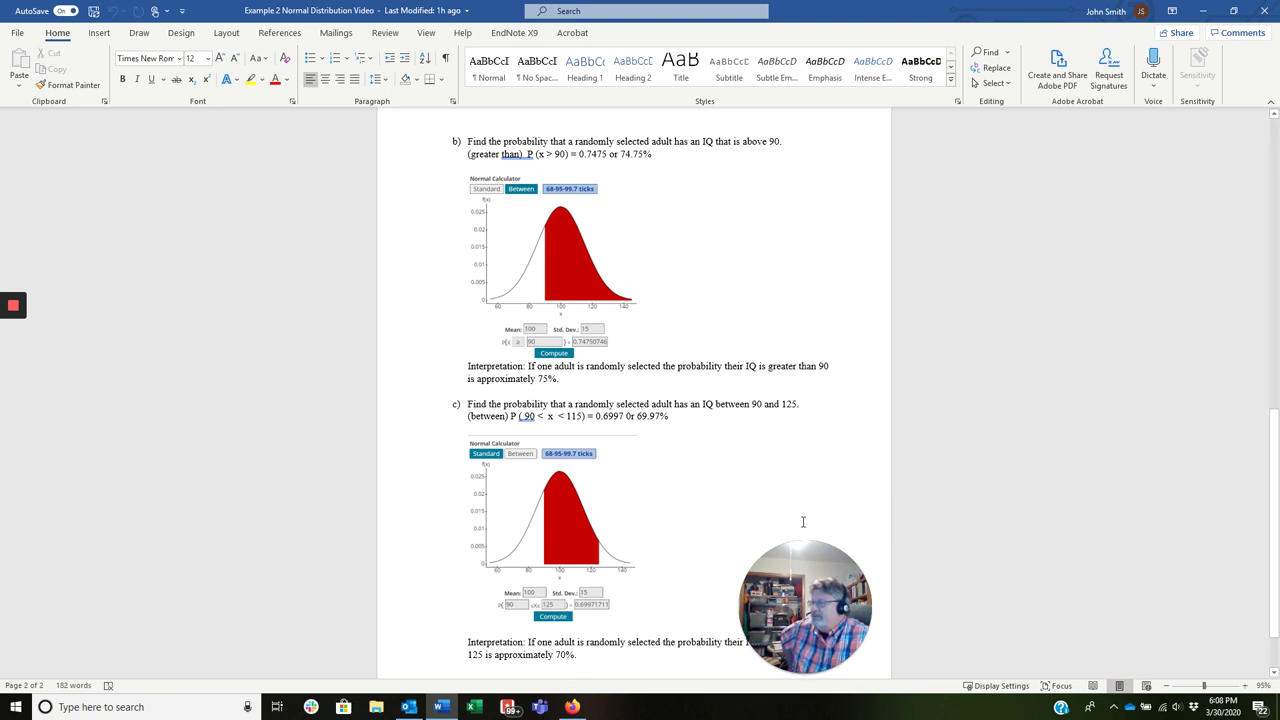
{"action": "scroll", "coordinate": [758, 471], "scroll_direction": "down", "scroll_amount": 1}
{"action": "scroll", "coordinate": [757, 466], "scroll_direction": "up", "scroll_amount": 2}
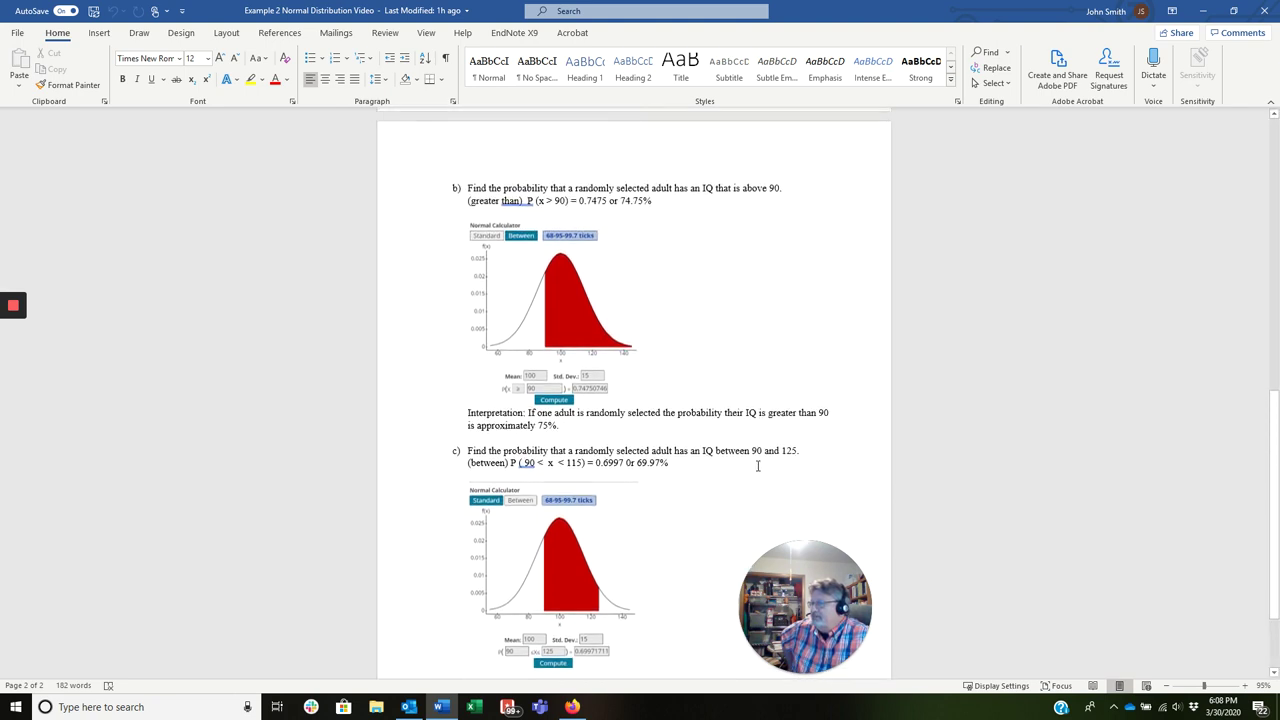
{"action": "scroll", "coordinate": [757, 466], "scroll_direction": "down", "scroll_amount": 2}
{"action": "scroll", "coordinate": [756, 466], "scroll_direction": "up", "scroll_amount": 3}
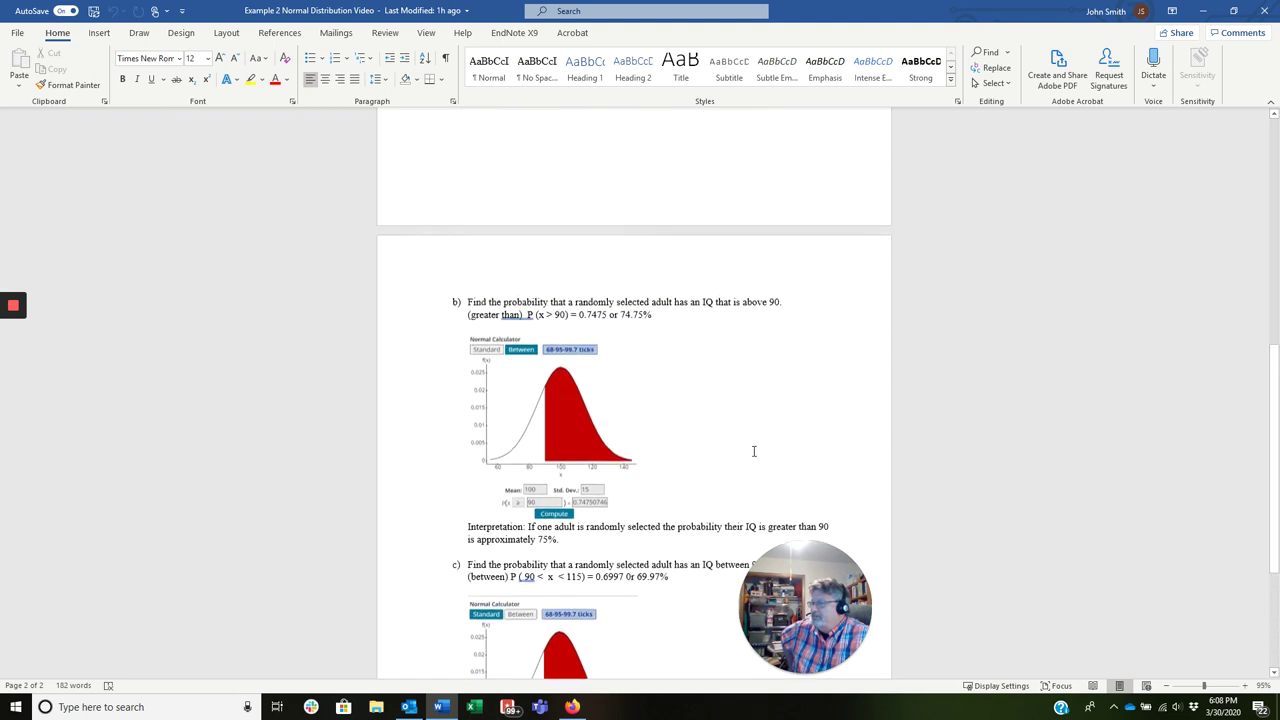
{"action": "scroll", "coordinate": [756, 460], "scroll_direction": "down", "scroll_amount": 2}
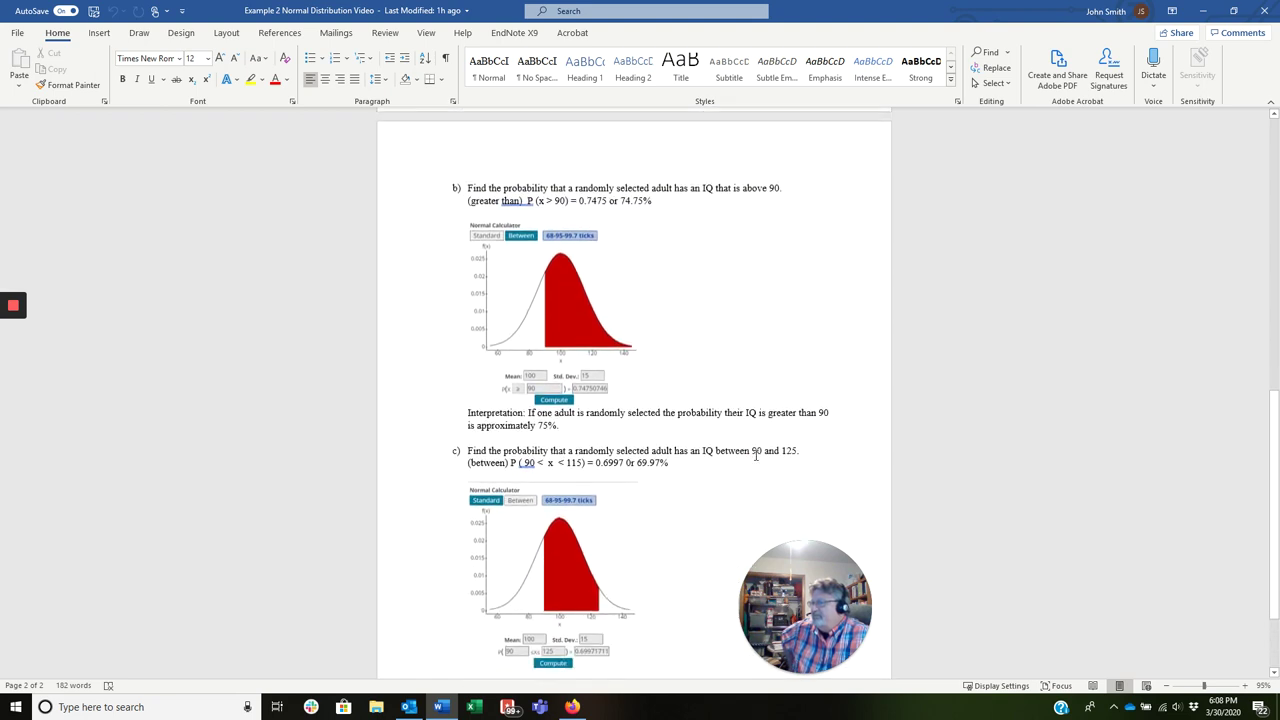
{"action": "scroll", "coordinate": [756, 455], "scroll_direction": "down", "scroll_amount": 2}
{"action": "scroll", "coordinate": [756, 455], "scroll_direction": "down", "scroll_amount": 1}
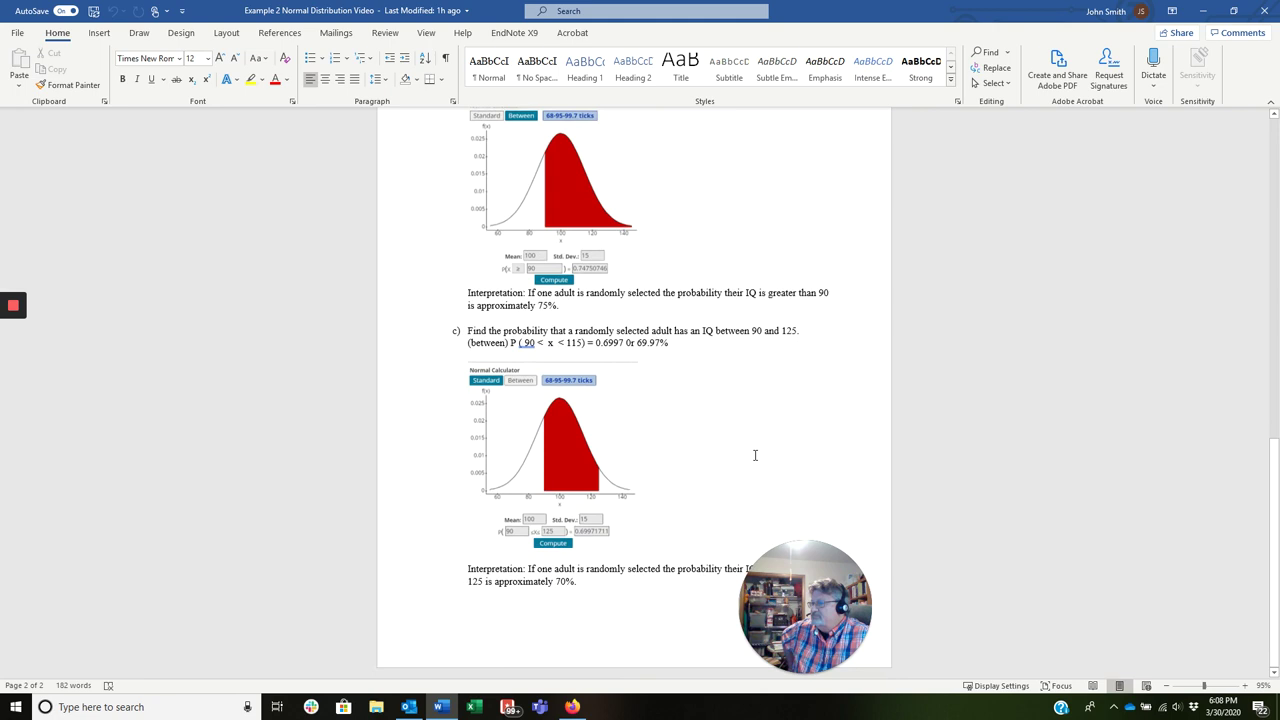
Step: Drag within the page near part c's interpretation, then reveal the hidden taskbar icons
{"action": "left_click_drag", "start_coordinate": [816, 605], "coordinate": [818, 440]}
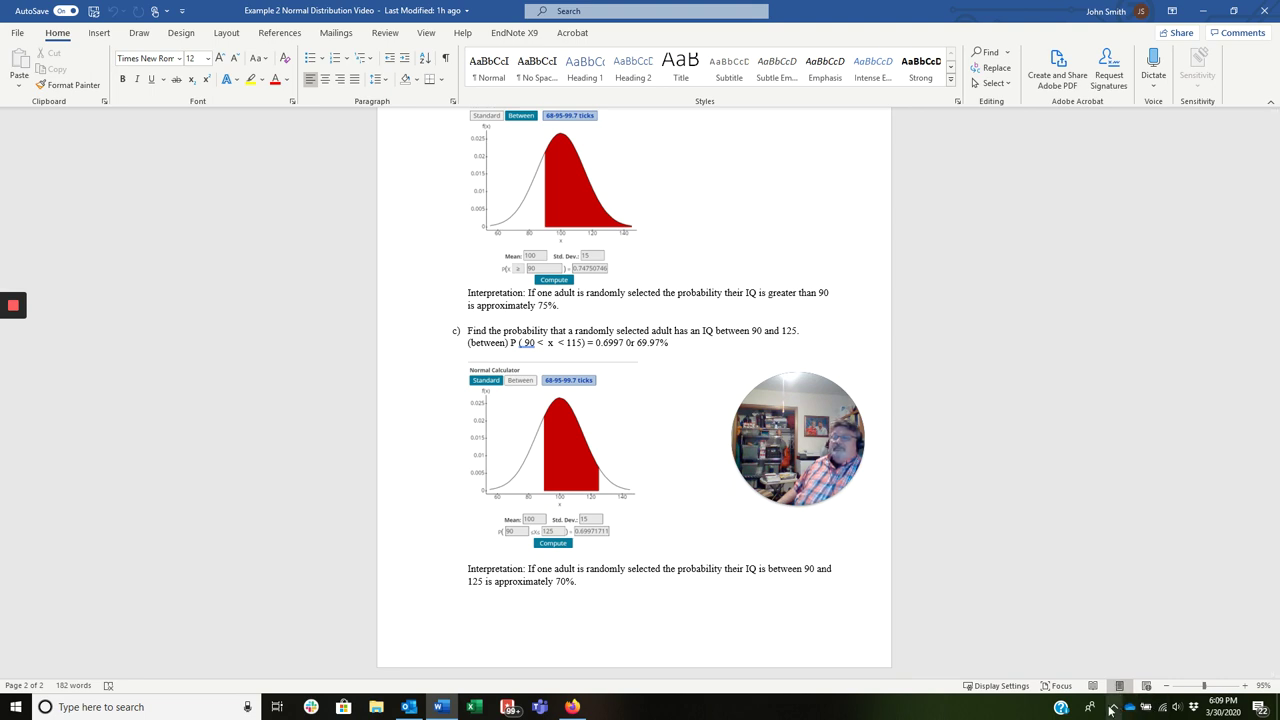
{"action": "left_click", "coordinate": [1113, 709]}
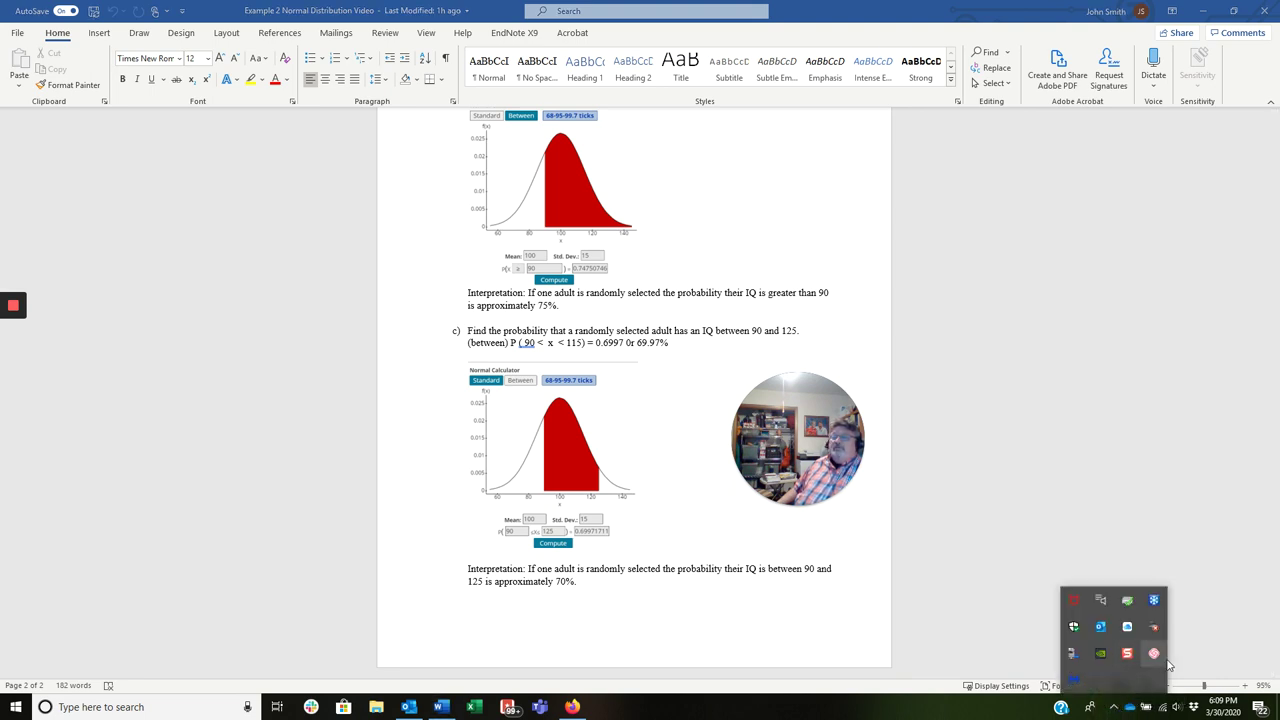